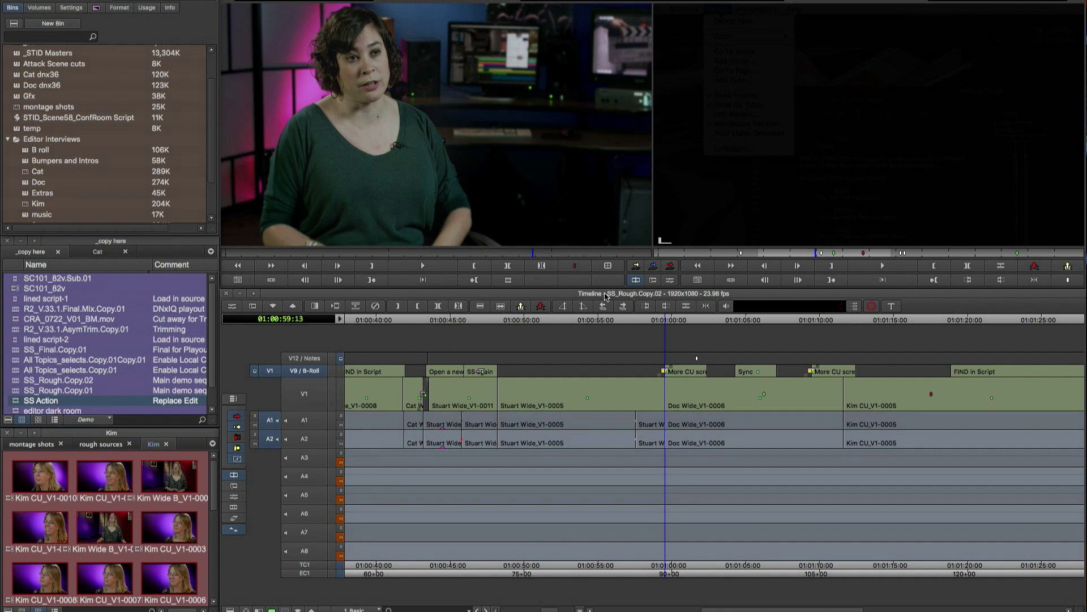
# - Switch to the 3_Audio-Edit workspace, then play and scrub the interview audio
pyautogui.click(606, 296)
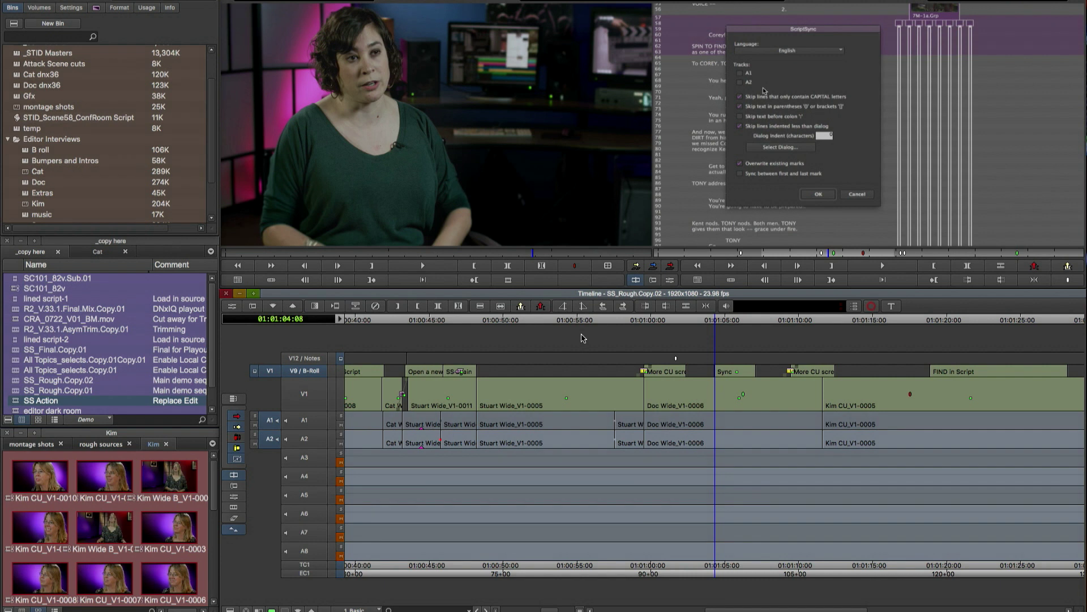
pyautogui.click(371, 609)
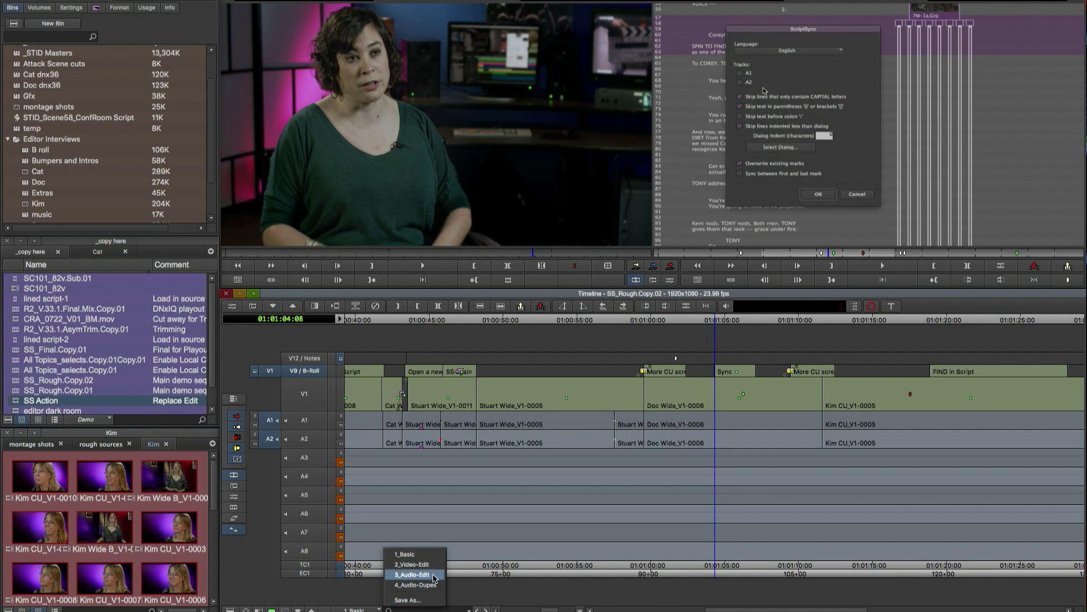
pyautogui.click(434, 577)
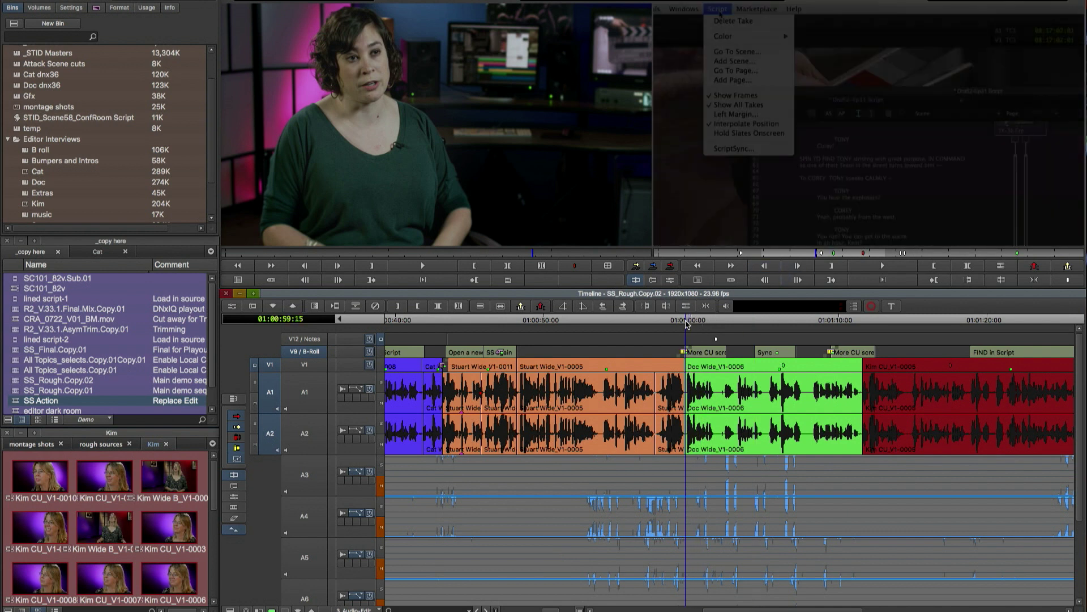
pyautogui.press('space')
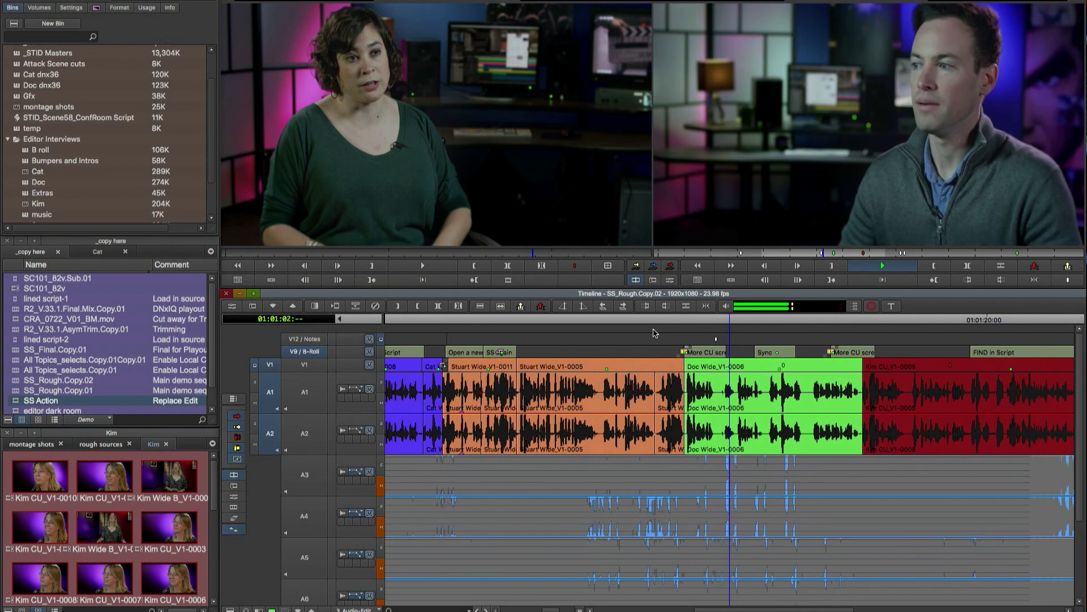
pyautogui.moveTo(710, 330); pyautogui.dragTo(702, 327)
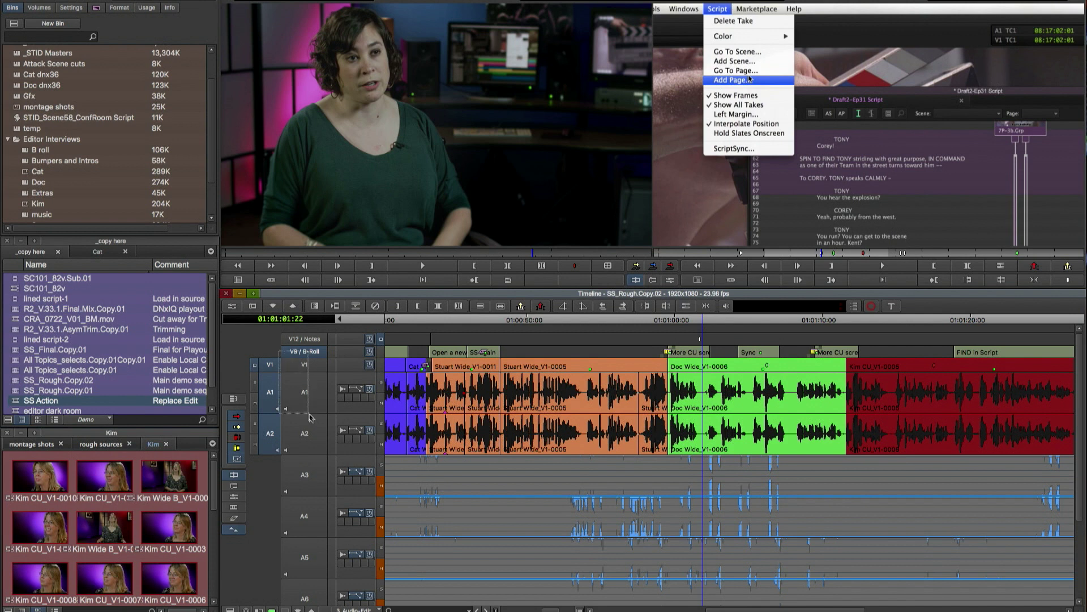
# - Add an edit in Doc Wide on V1, A1 and A2, Top out the um, and review
pyautogui.moveTo(304, 364); pyautogui.dragTo(310, 437)
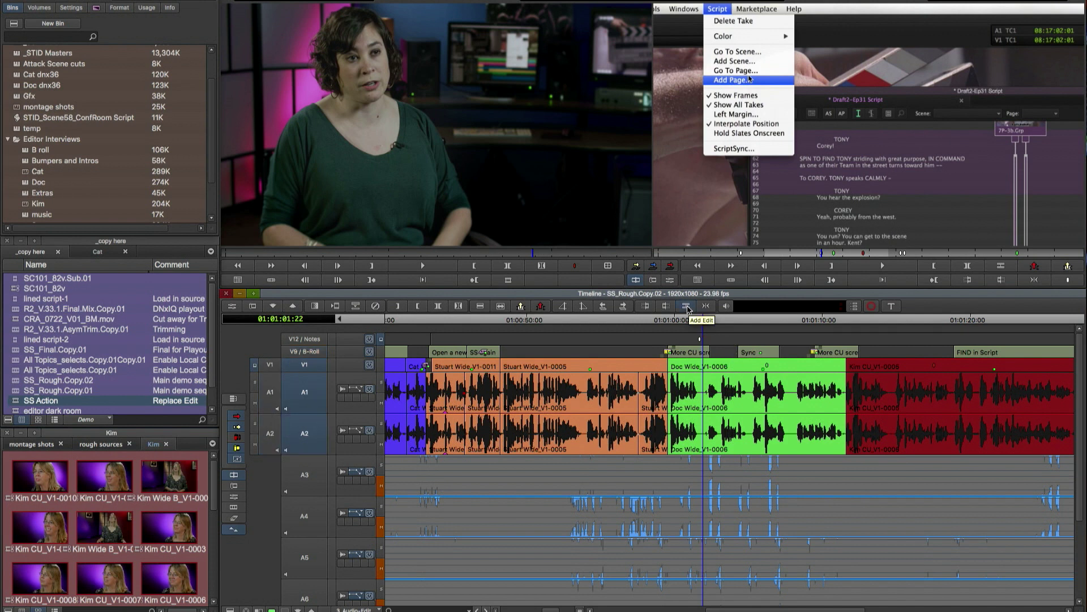
pyautogui.click(688, 308)
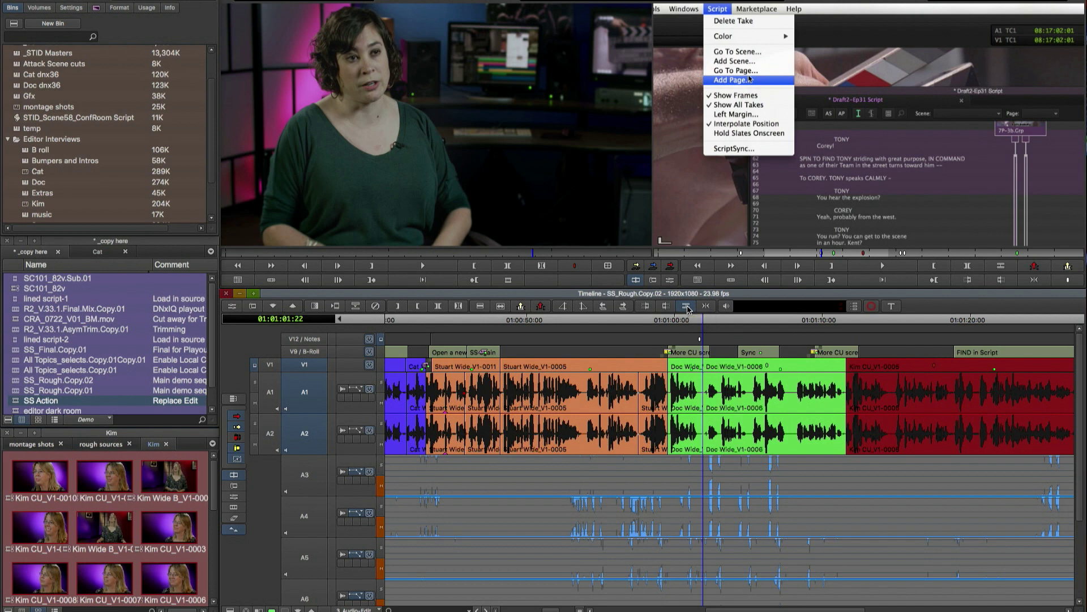
pyautogui.click(712, 321)
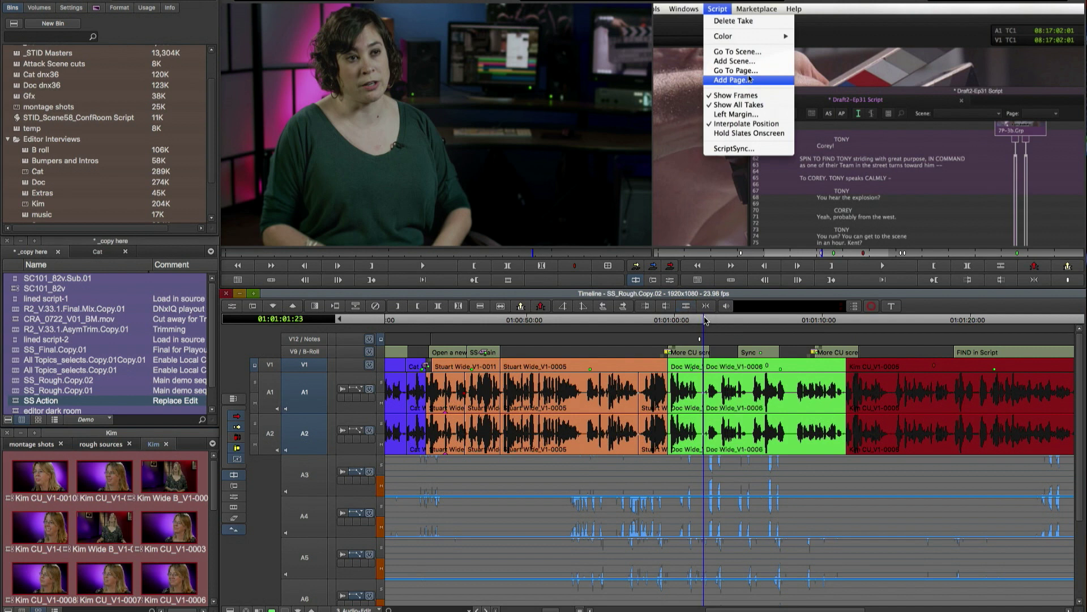
pyautogui.moveTo(714, 322); pyautogui.dragTo(720, 321)
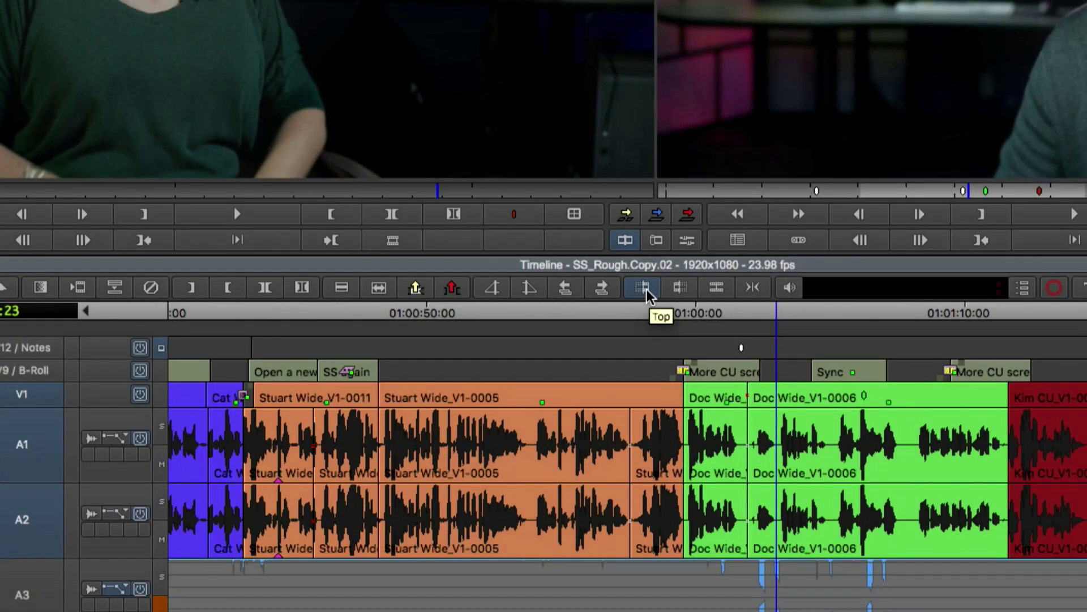
pyautogui.click(647, 289)
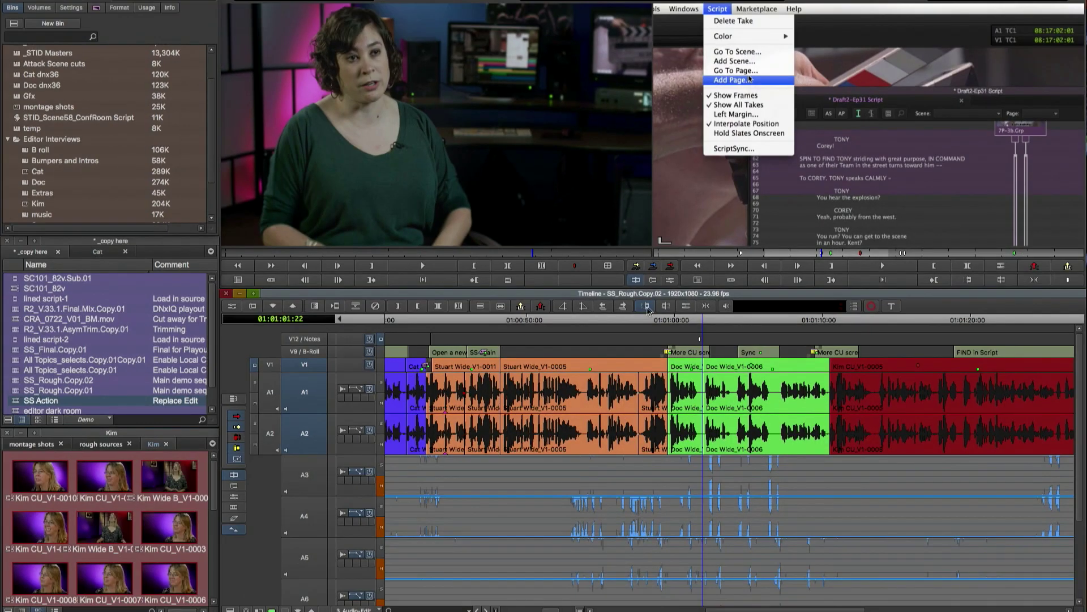
pyautogui.click(669, 320)
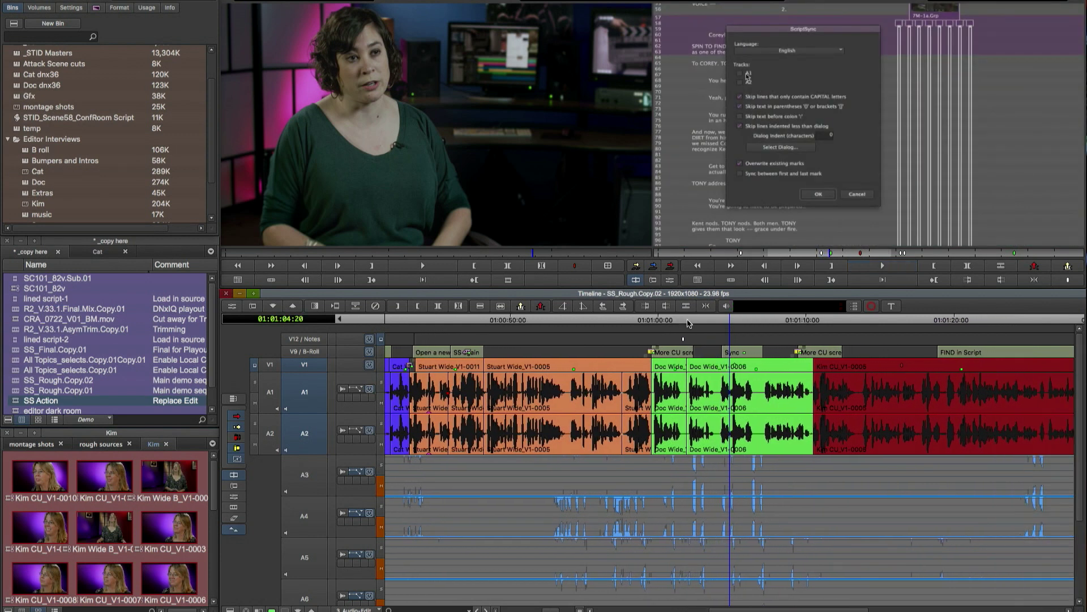
pyautogui.click(687, 322)
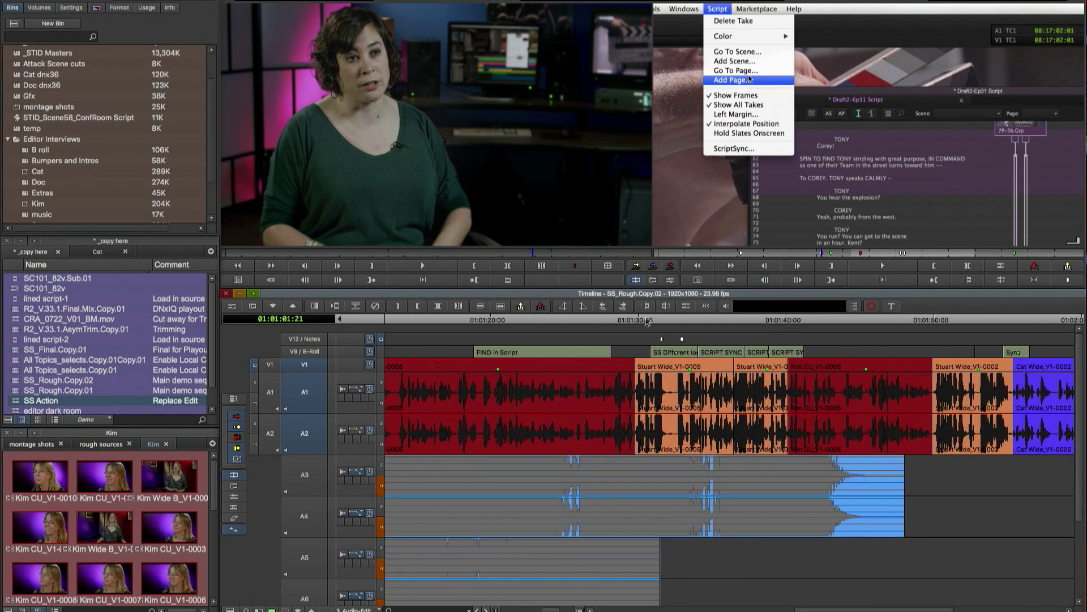
pyautogui.click(637, 322)
pyautogui.press('Left')
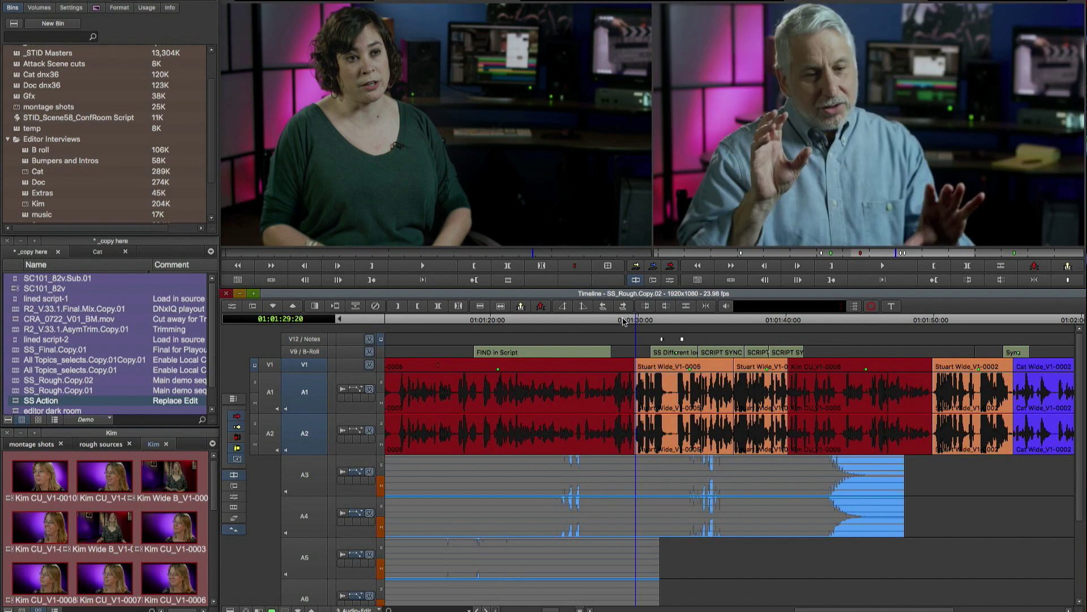
pyautogui.press('space')
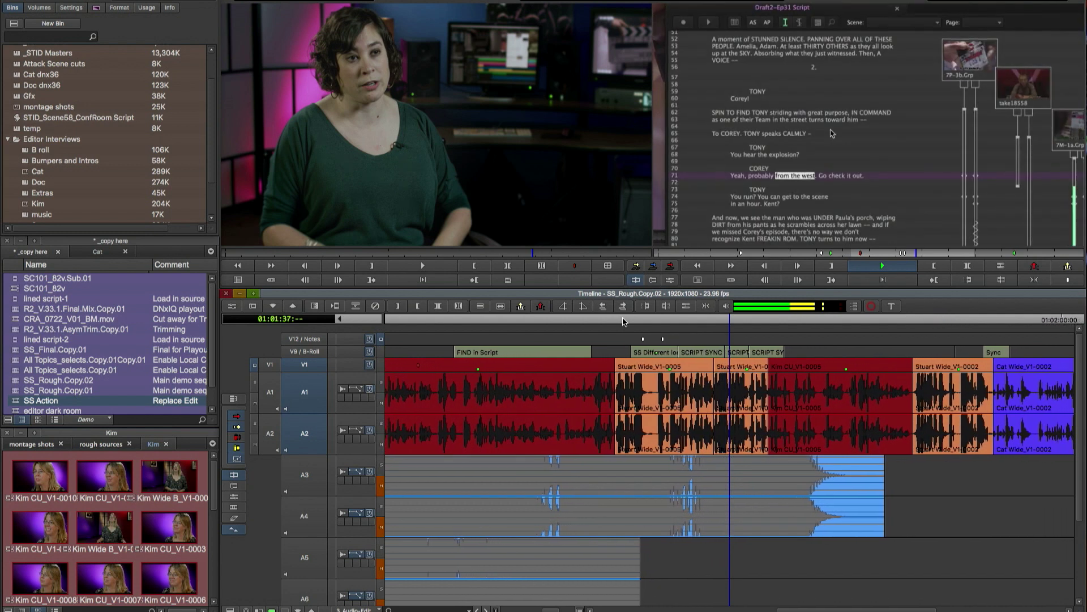
pyautogui.press('space')
pyautogui.click(648, 323)
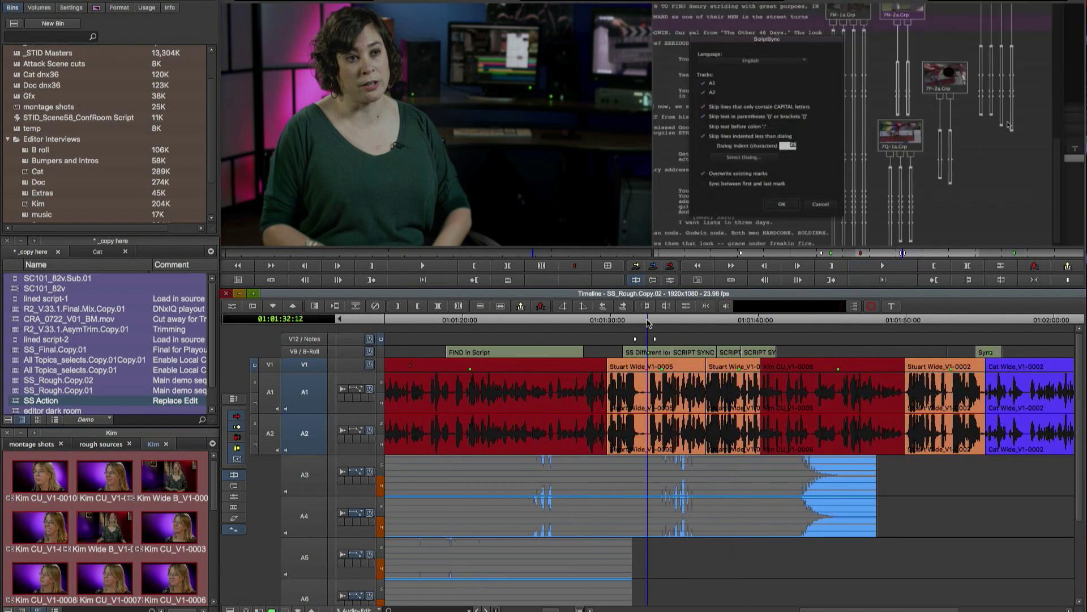
pyautogui.press('space')
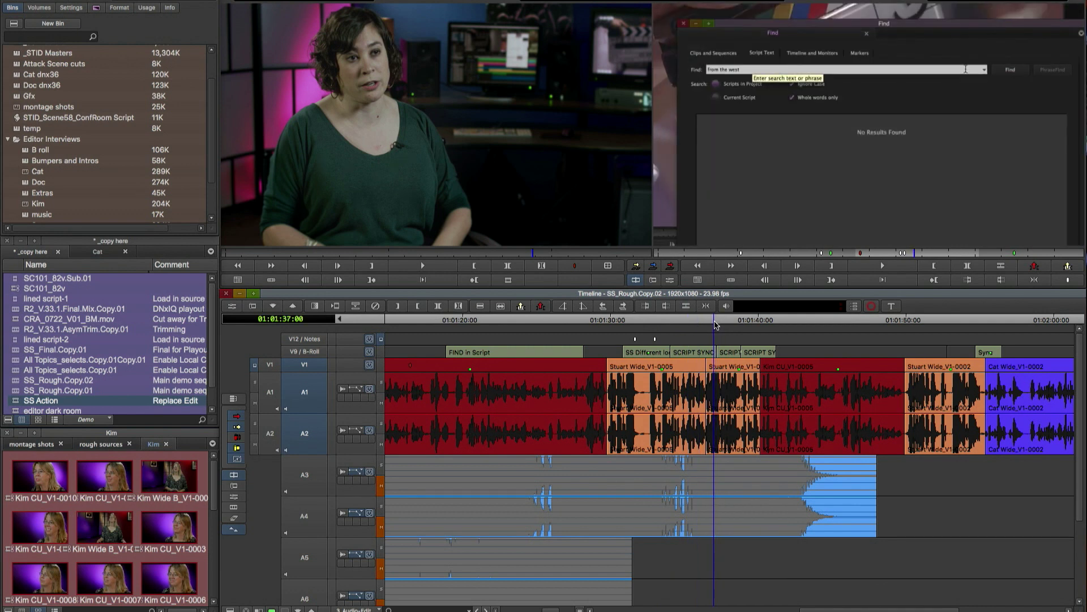
pyautogui.moveTo(715, 325); pyautogui.dragTo(644, 328)
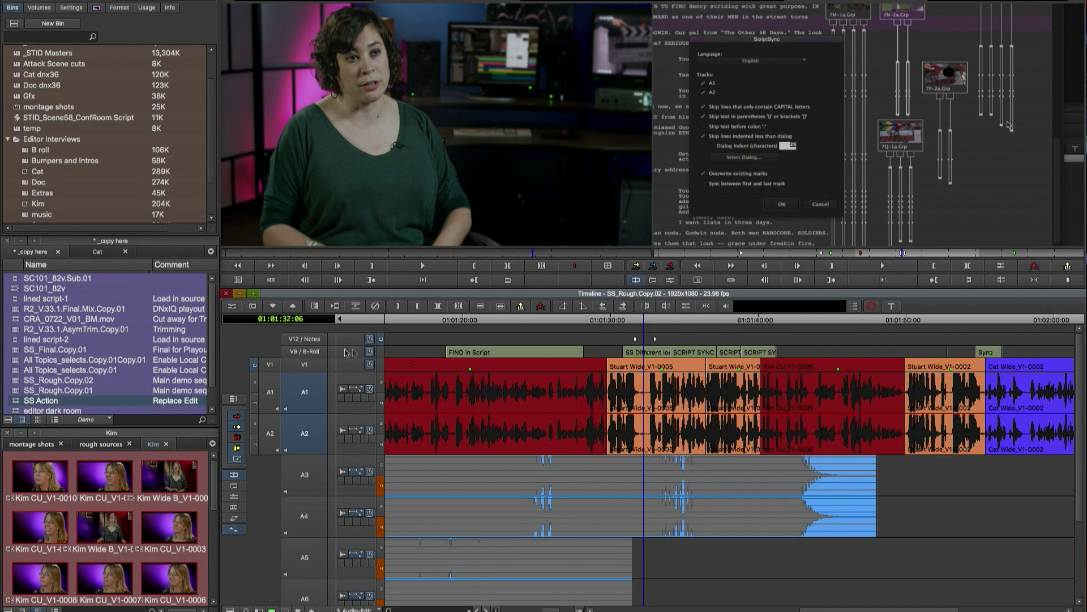
# - Extend the Stuart Wide audio edit to the parked position as an L-cut and play it back
pyautogui.click(399, 307)
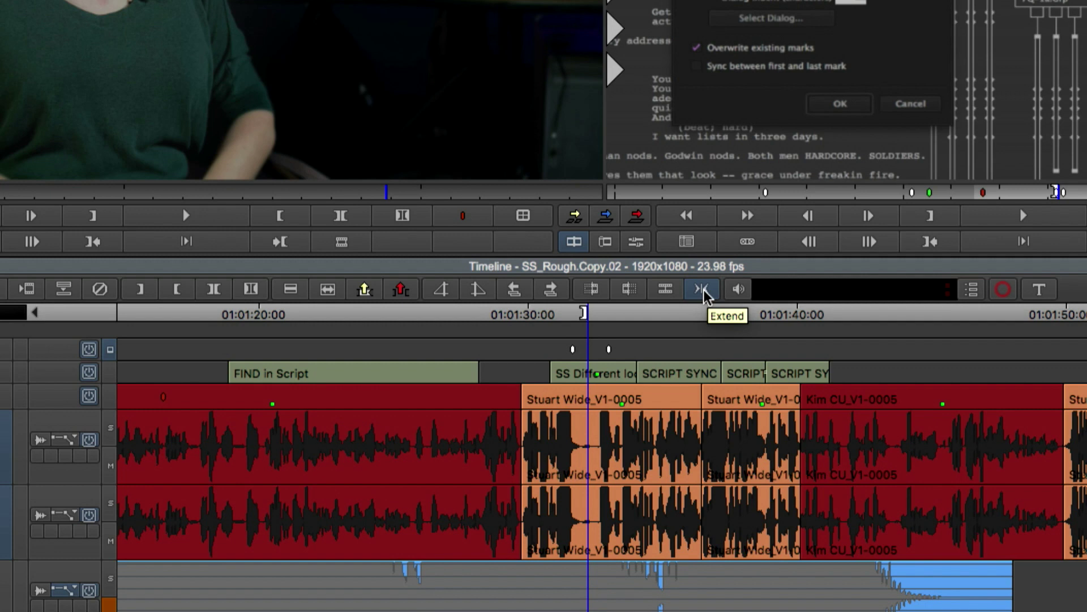
pyautogui.click(704, 290)
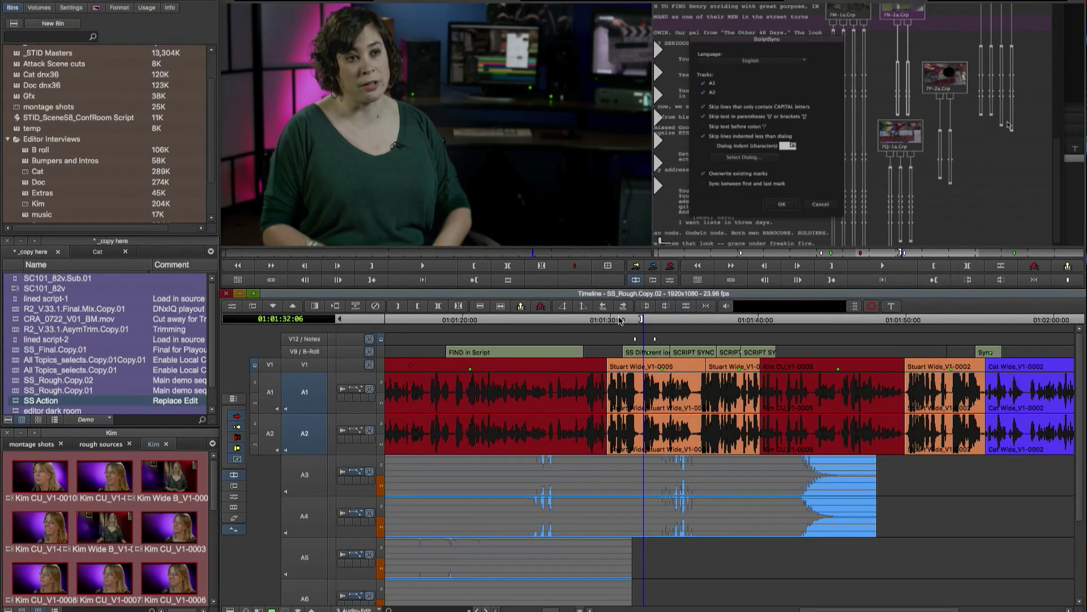
pyautogui.click(611, 322)
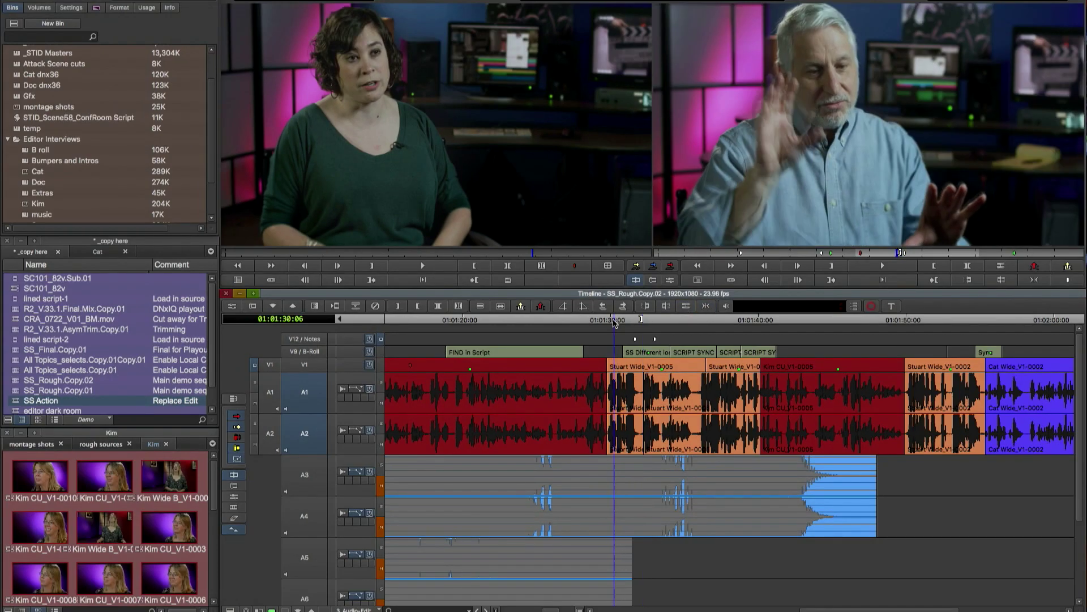
pyautogui.press('space')
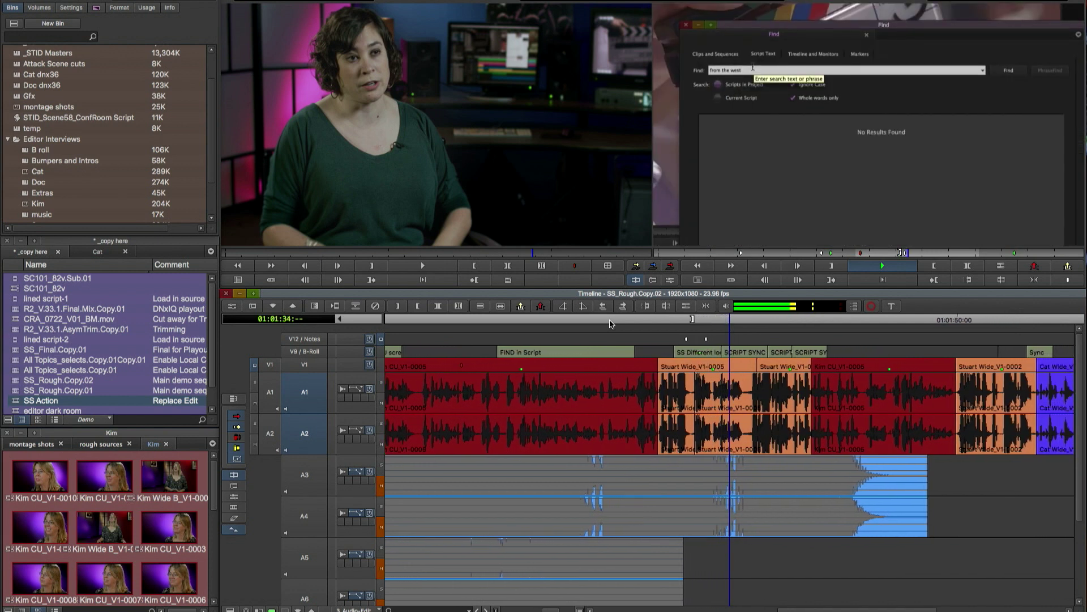
pyautogui.click(647, 321)
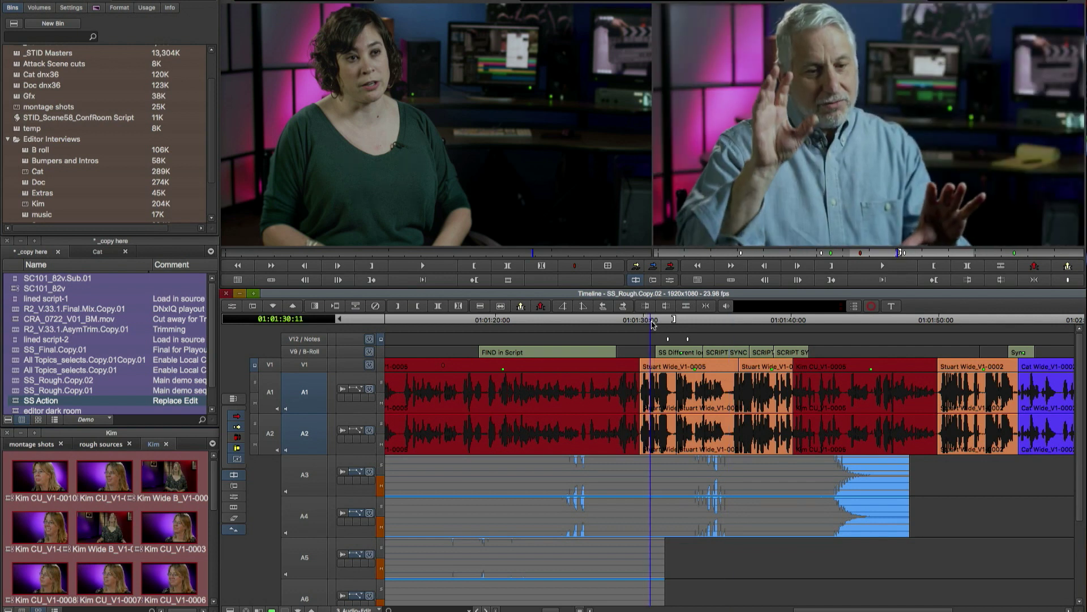
pyautogui.moveTo(646, 321); pyautogui.dragTo(652, 324)
# - Load the SS Action clip in the source monitor and park at the B-roll to replace
pyautogui.press('space')
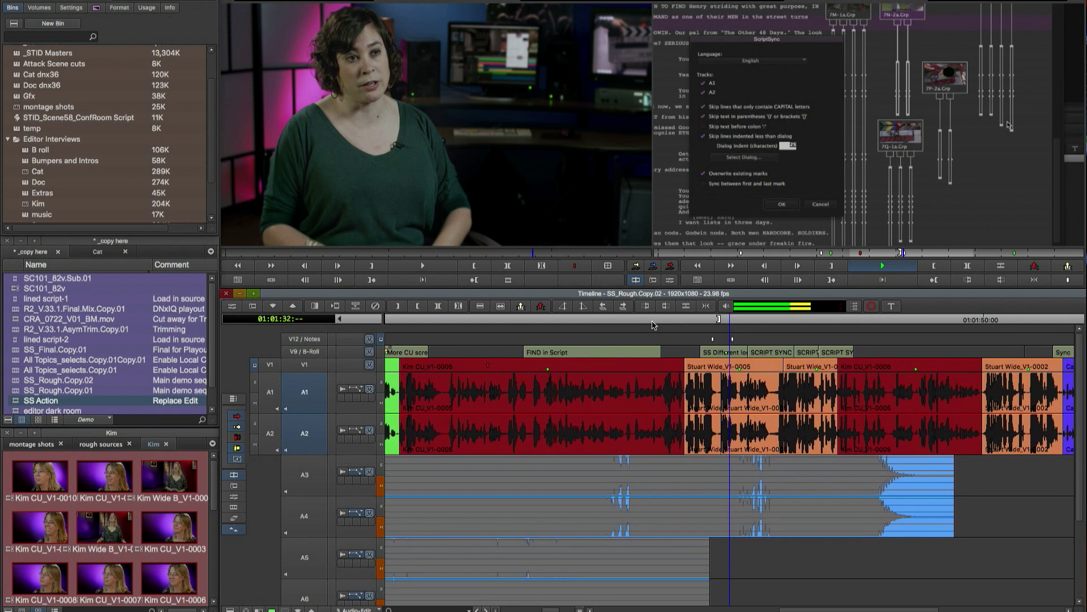
pyautogui.press('space')
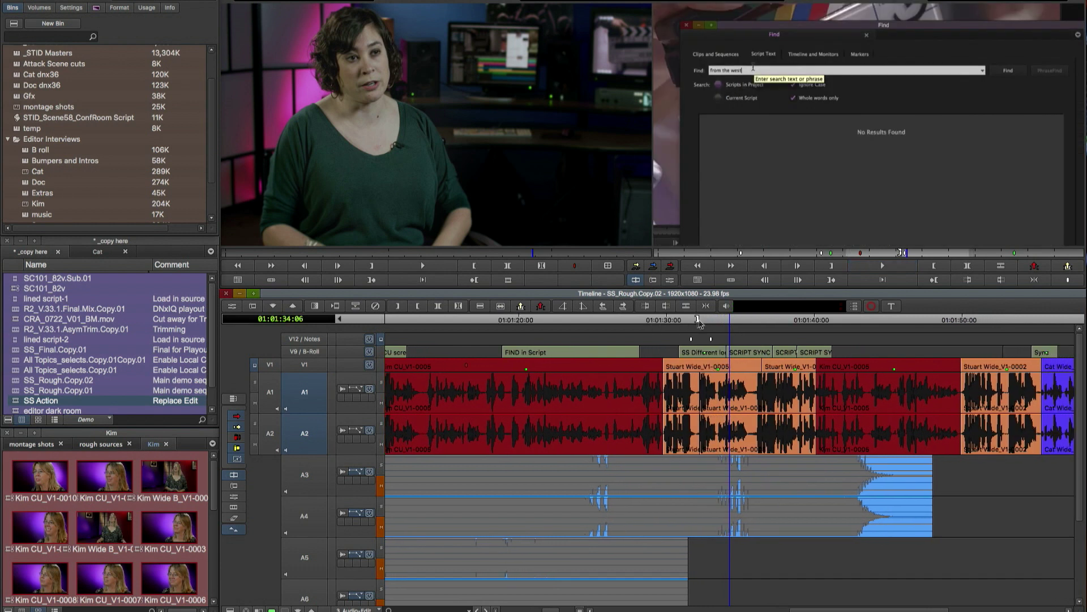
pyautogui.click(702, 324)
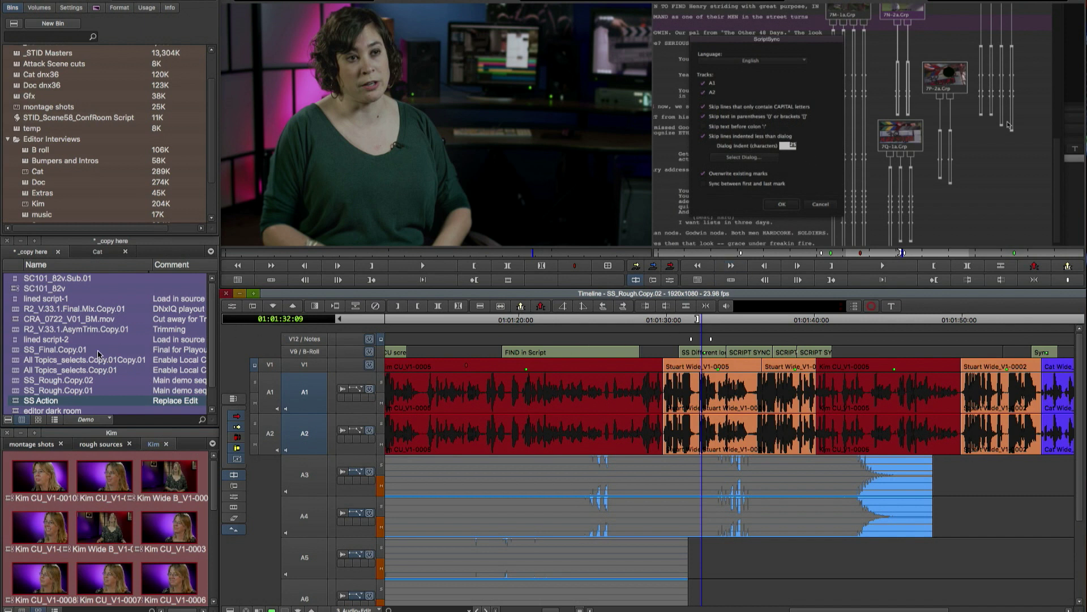
pyautogui.doubleClick(17, 401)
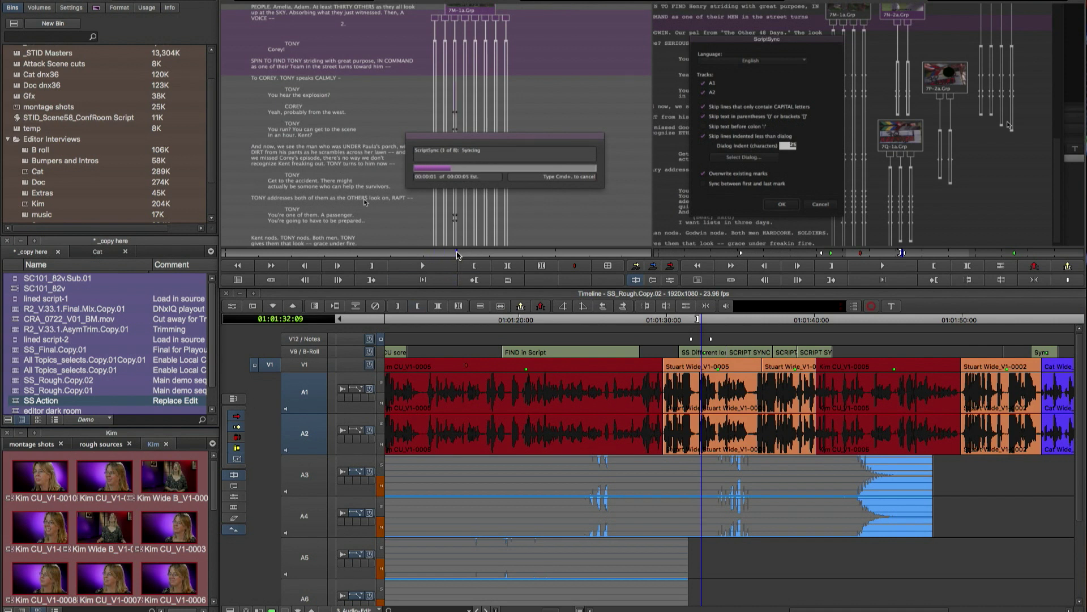
pyautogui.click(704, 321)
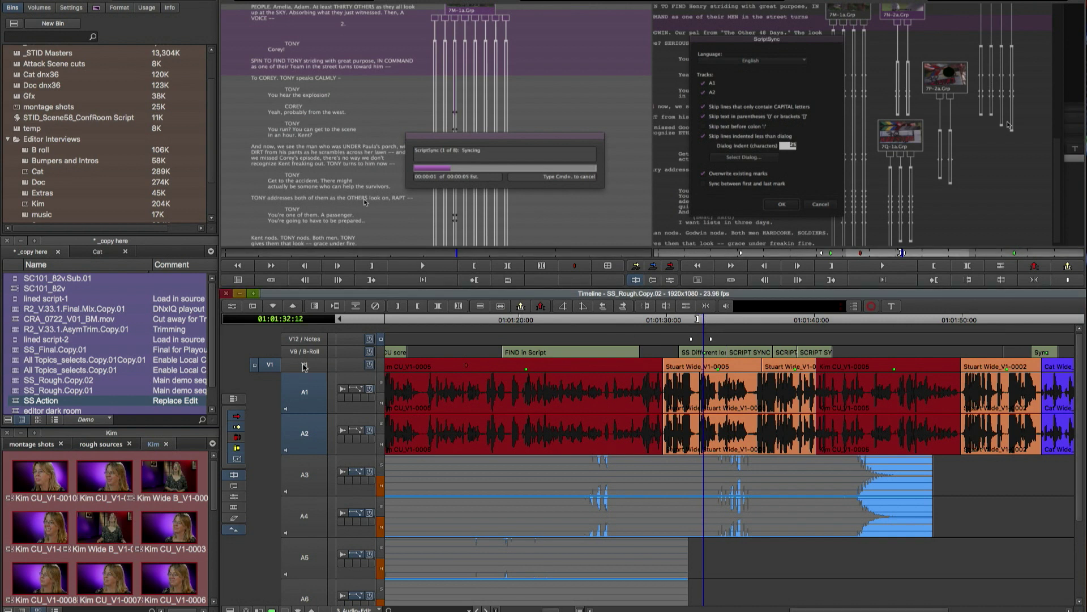
# - Patch V1 to V9/B-Roll, Replace Edit the B-roll with SS Action, and play it back
pyautogui.moveTo(305, 365); pyautogui.dragTo(315, 437)
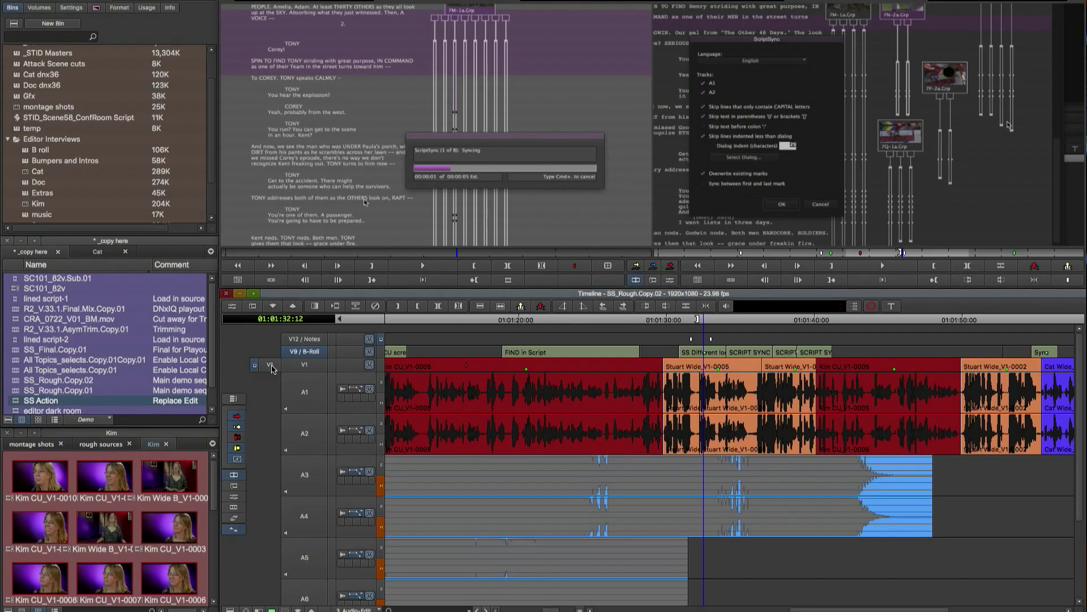
pyautogui.moveTo(270, 351); pyautogui.dragTo(300, 358)
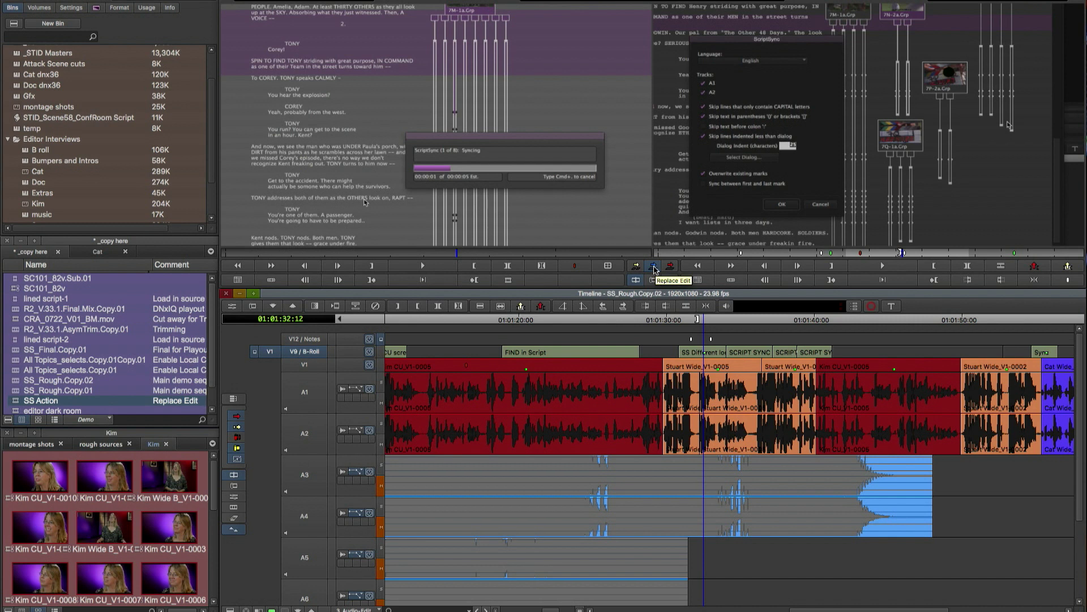
pyautogui.click(655, 268)
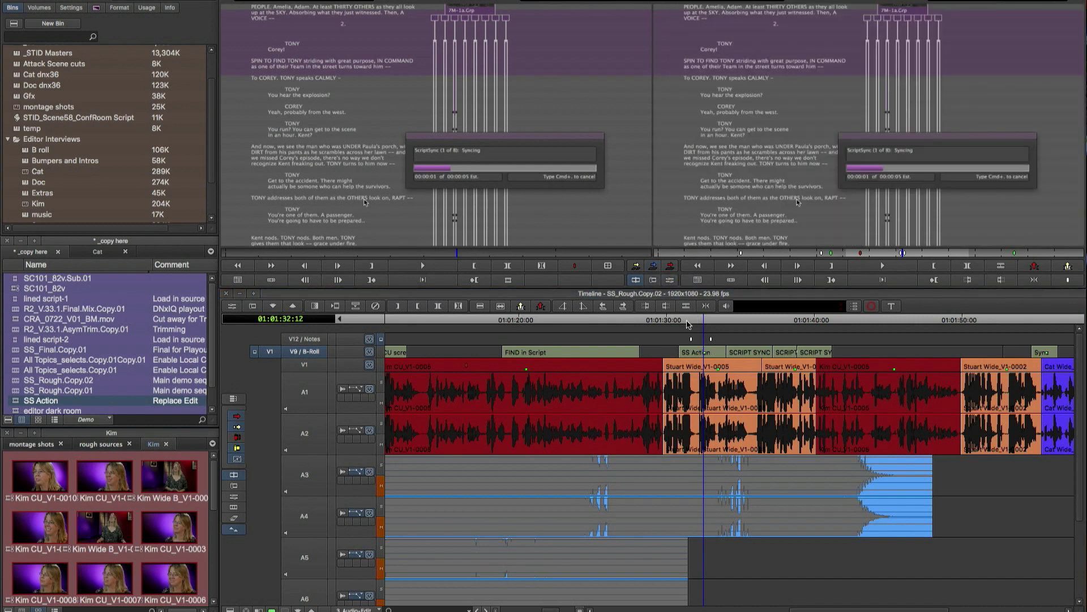
pyautogui.moveTo(682, 320); pyautogui.dragTo(675, 320)
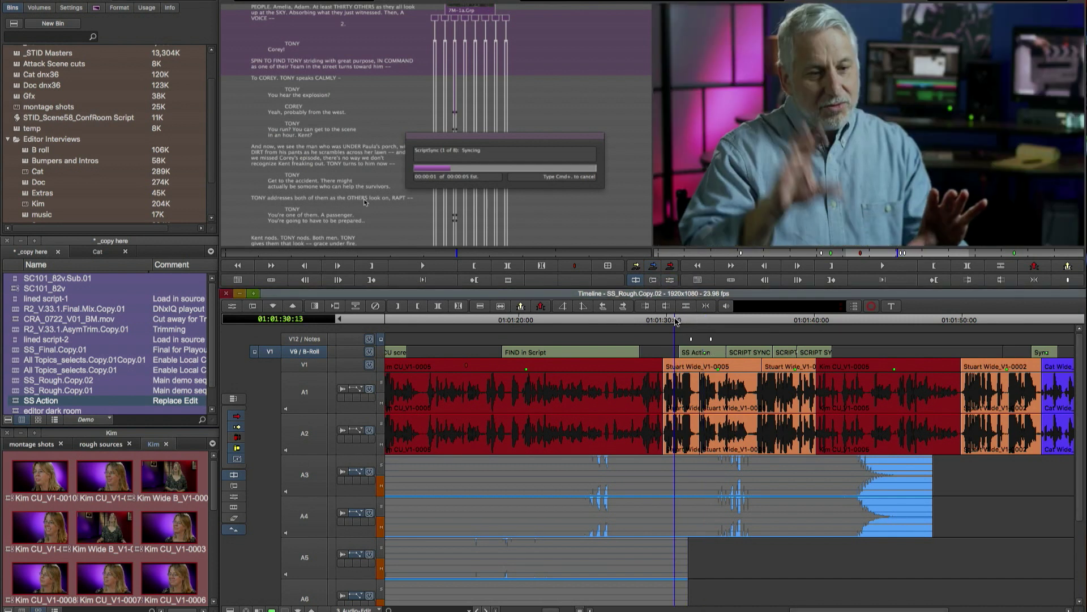
pyautogui.press('space')
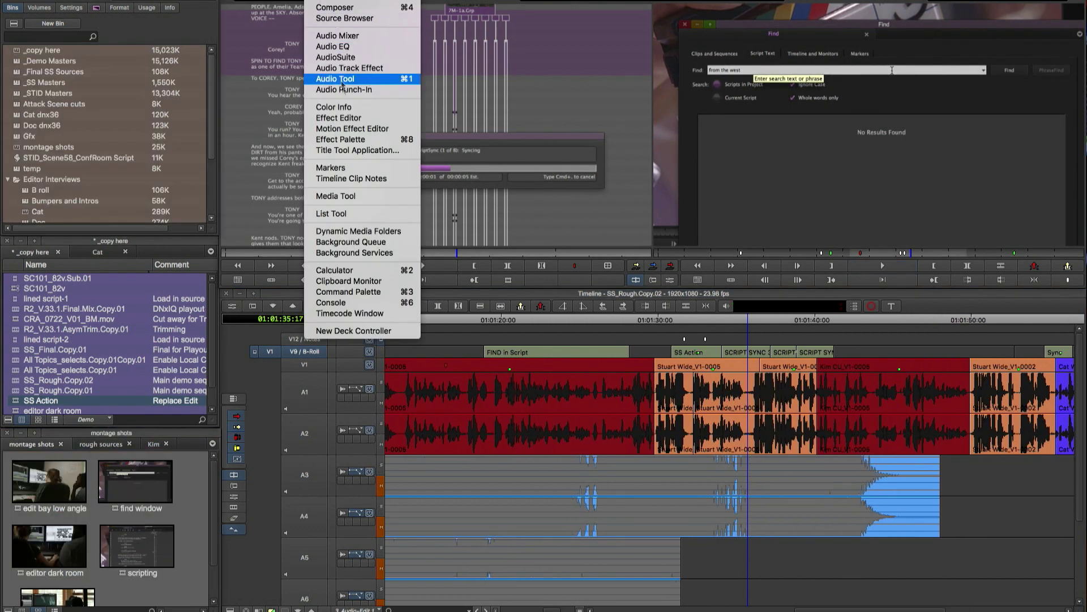
# - Show the Trim commands in the Command Palette from the Tools menu
pyautogui.click(365, 292)
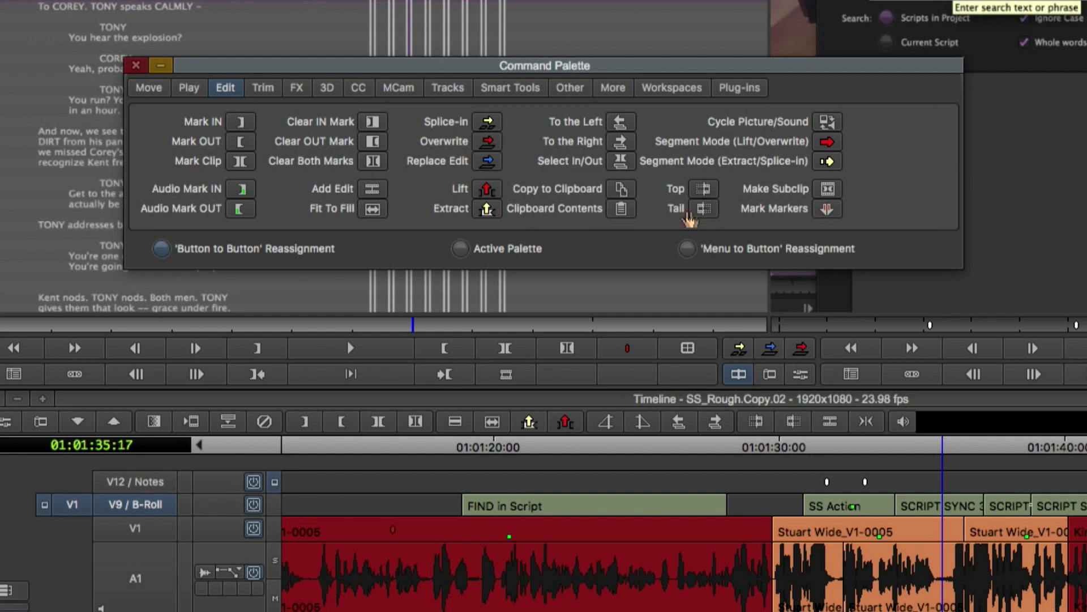
pyautogui.click(270, 94)
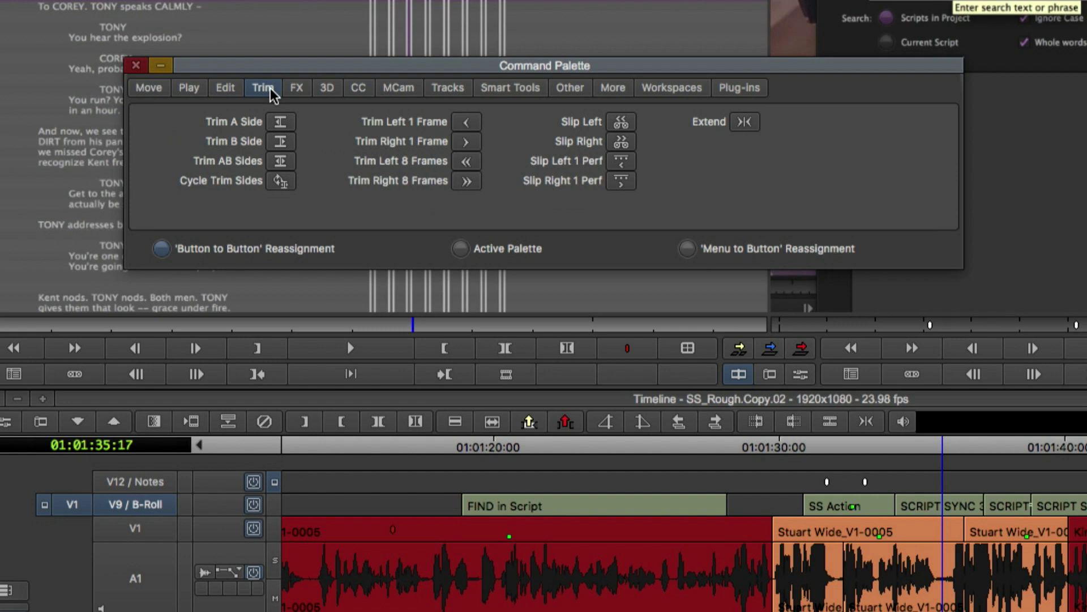